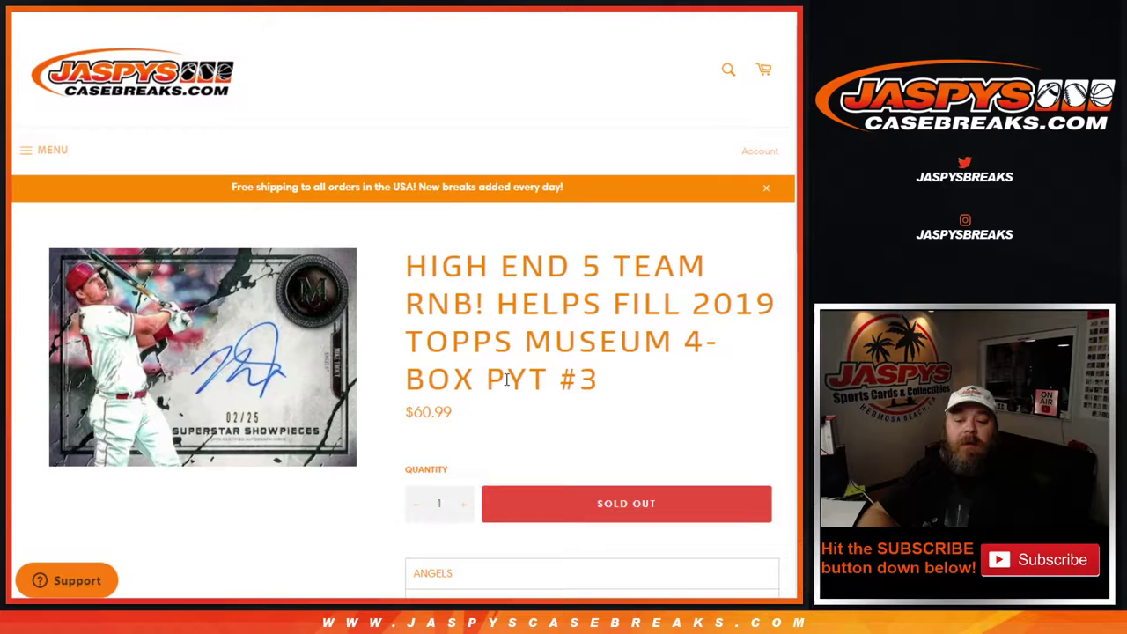
Step: Read the sold-out break's rules and highlight the team names ANGELS through BLUE JAYS
scroll(506, 379, down, 3)
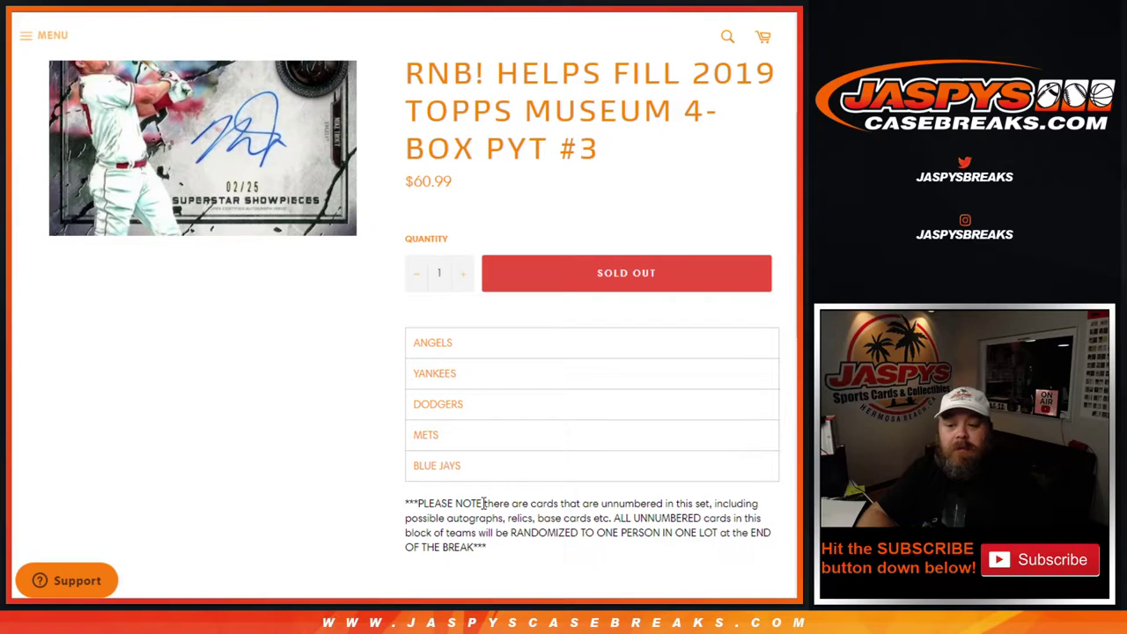
scroll(484, 504, down, 1)
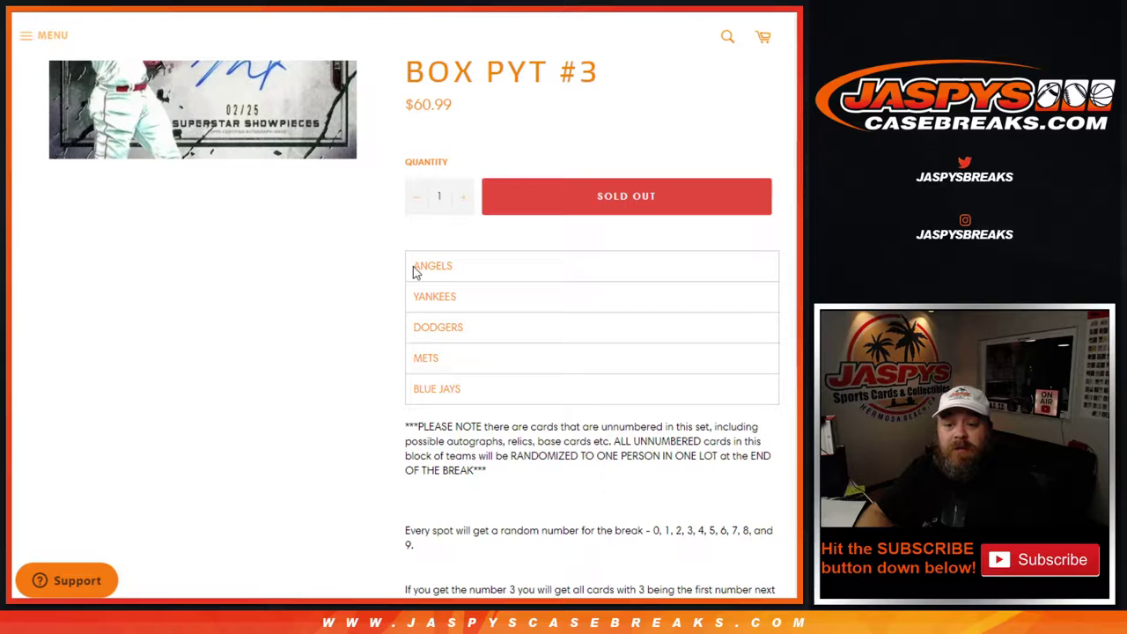
drag(416, 266, 477, 399)
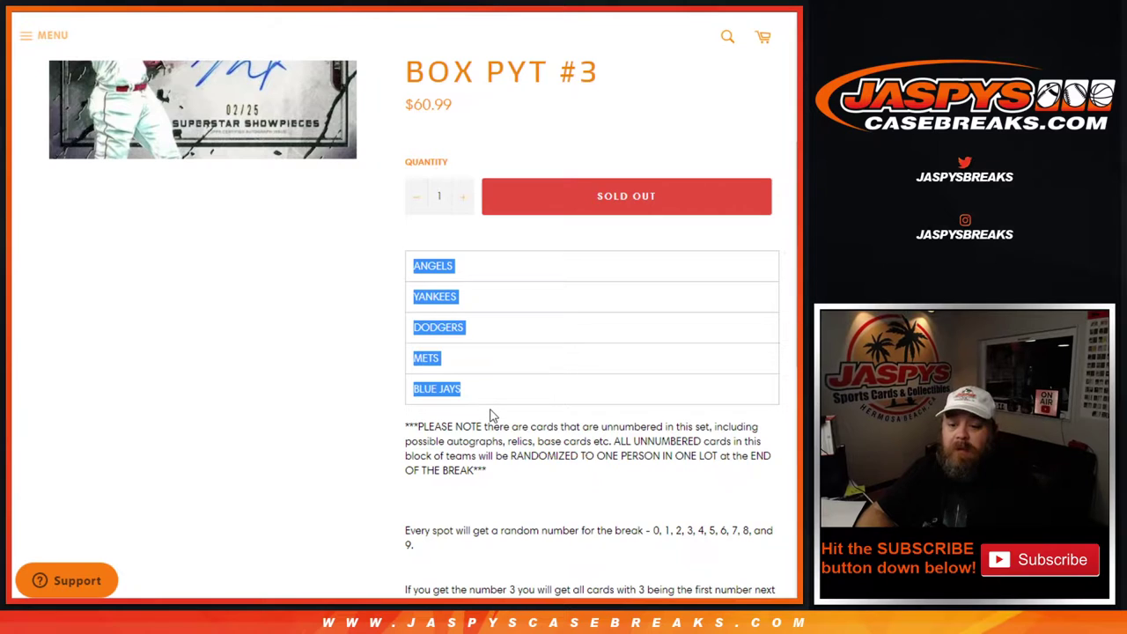
scroll(490, 416, down, 1)
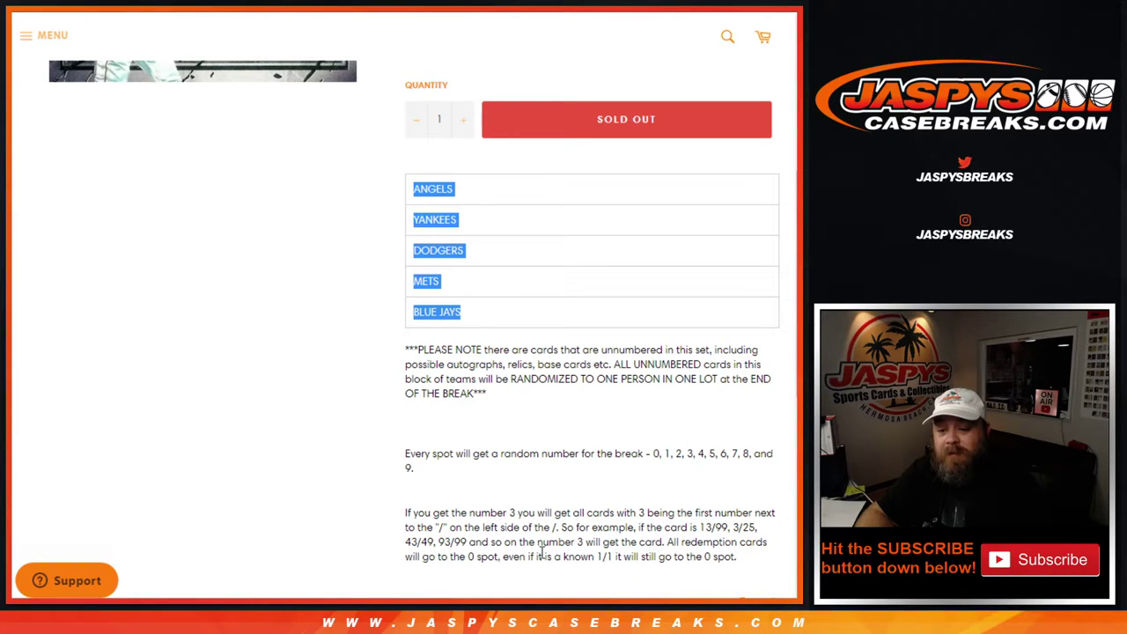
scroll(549, 555, down, 1)
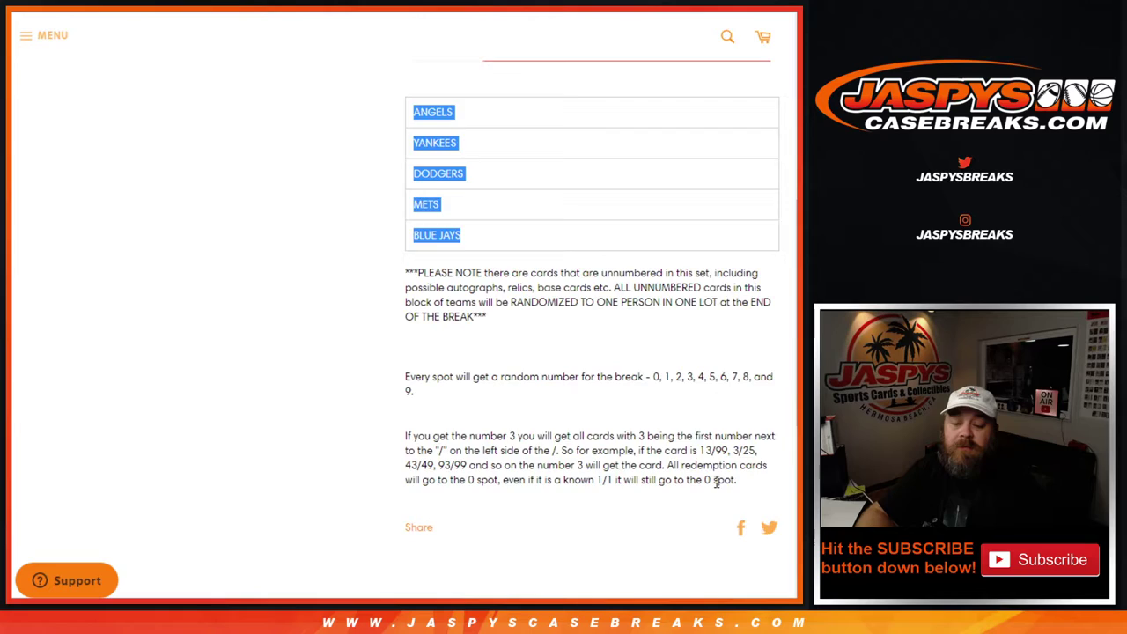
scroll(717, 481, up, 6)
Step: Paste the participant names into the List Randomizer and roll the two dice
key(ctrl+Tab)
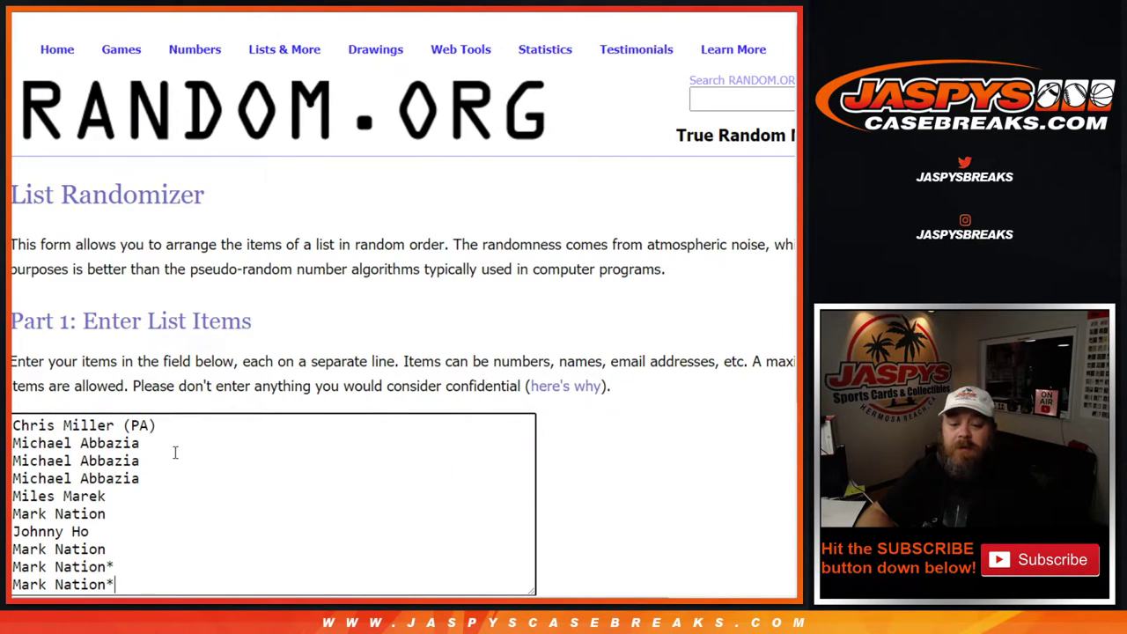
key(ctrl+a)
key(ctrl+v)
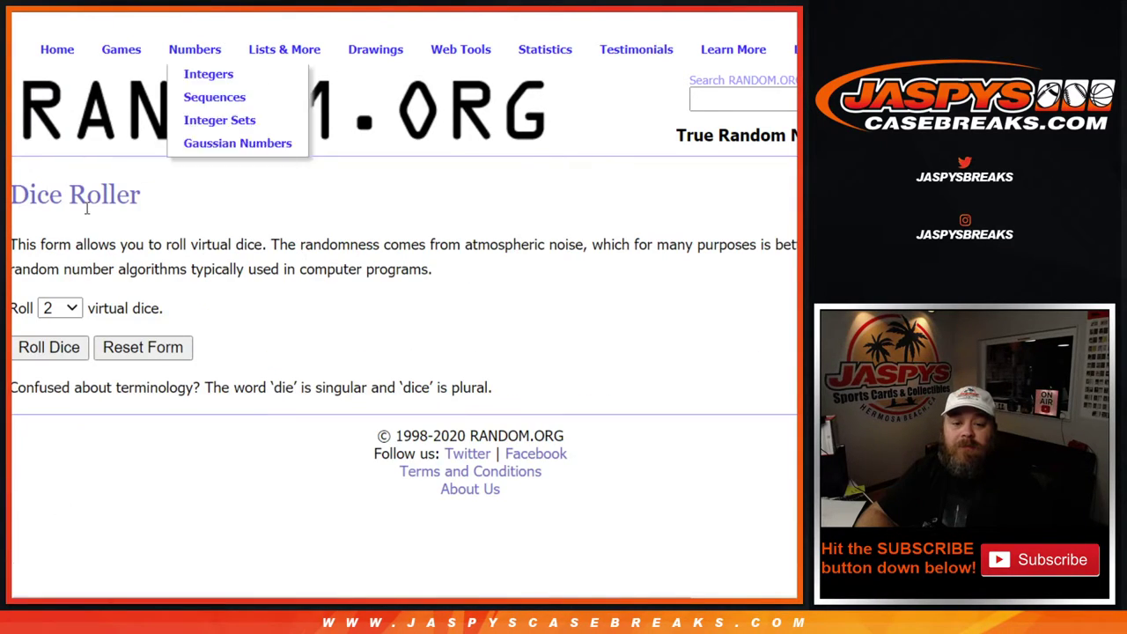
click(49, 348)
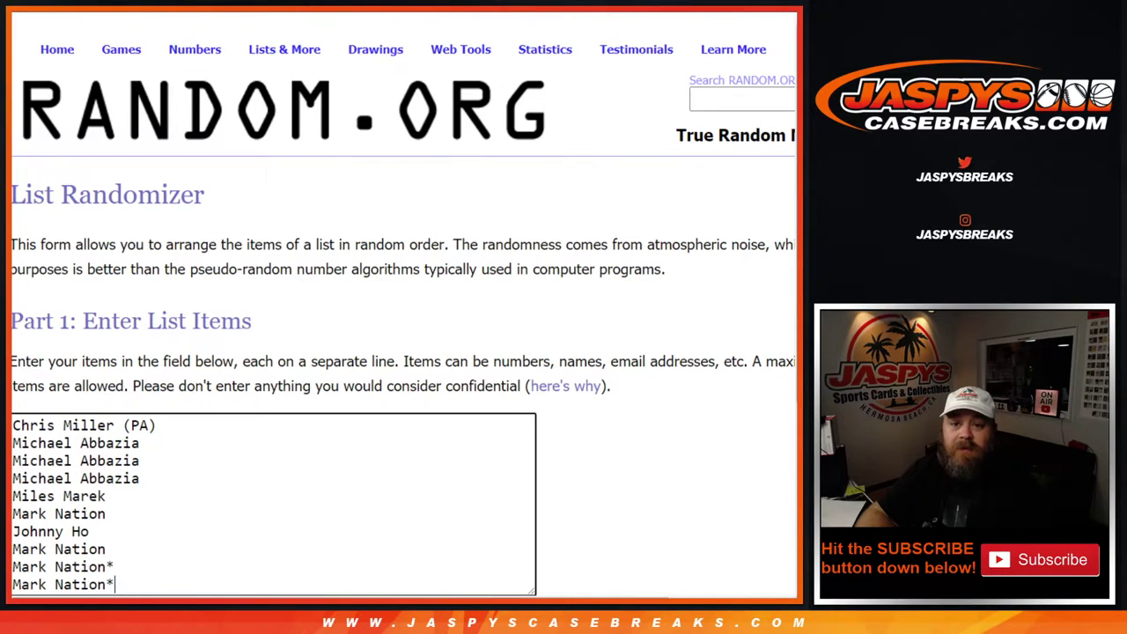
Step: Randomize the list of names ten times
scroll(111, 303, down, 2)
click(58, 583)
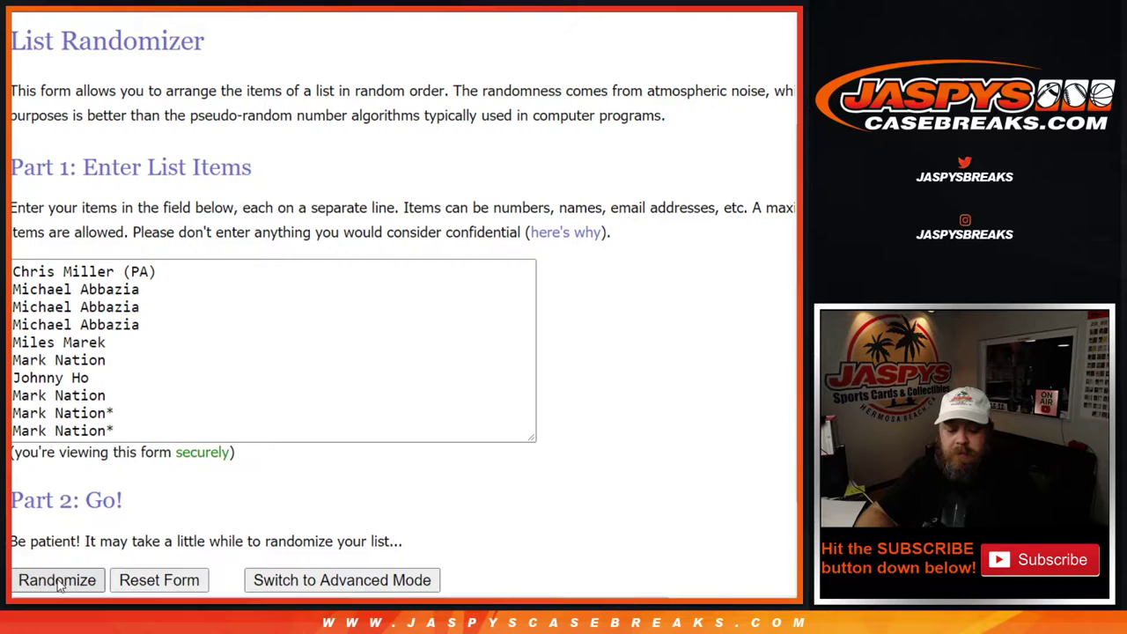
click(35, 460)
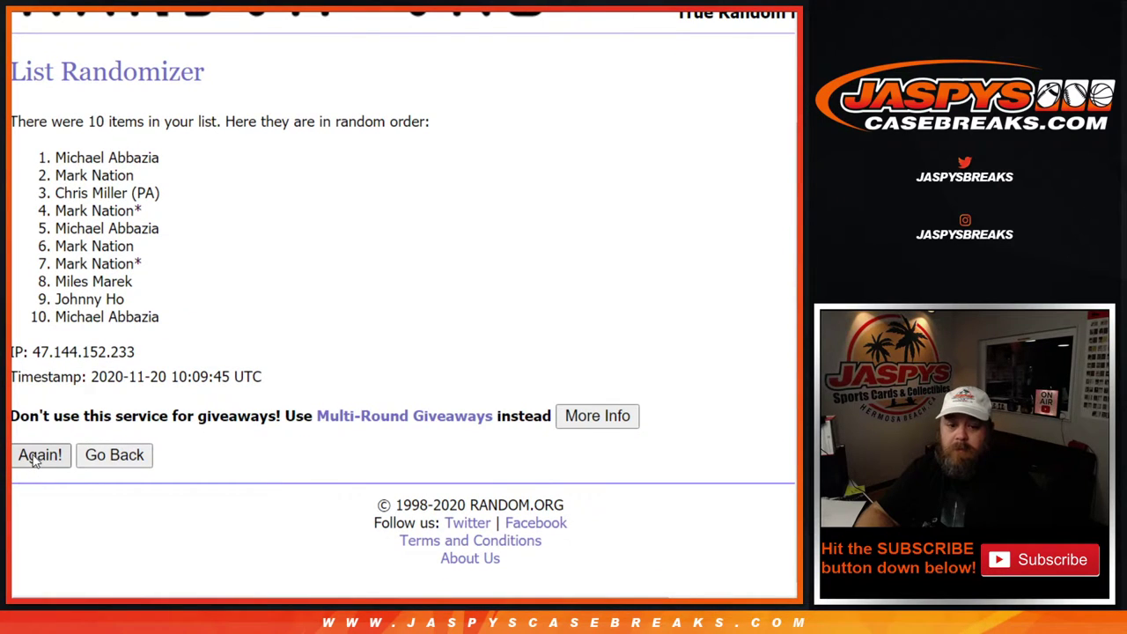
click(36, 460)
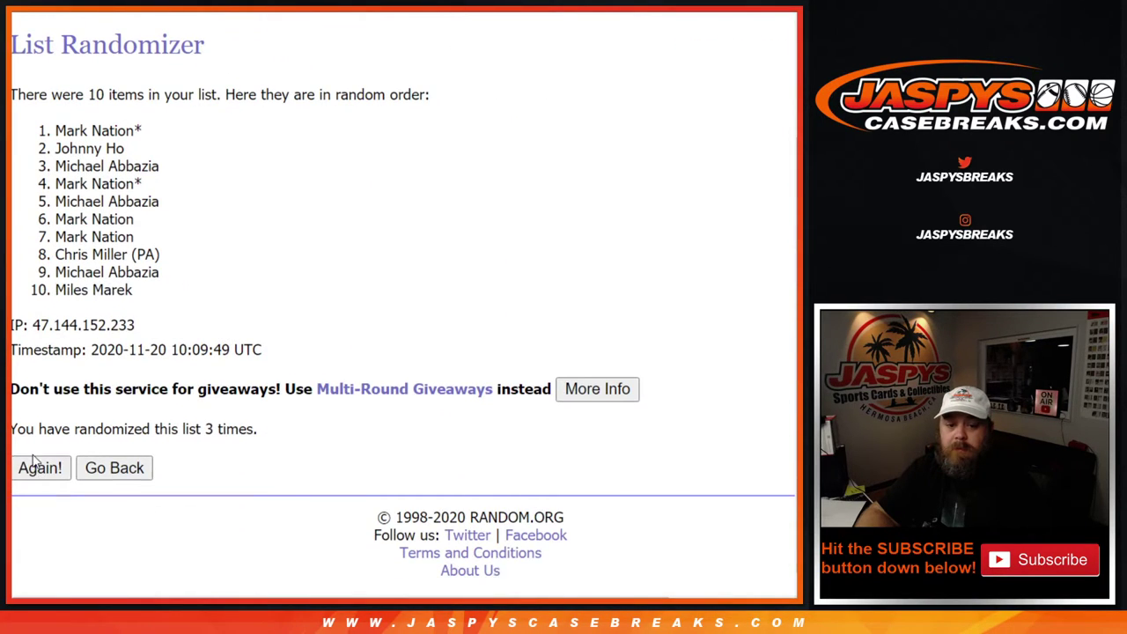
click(36, 460)
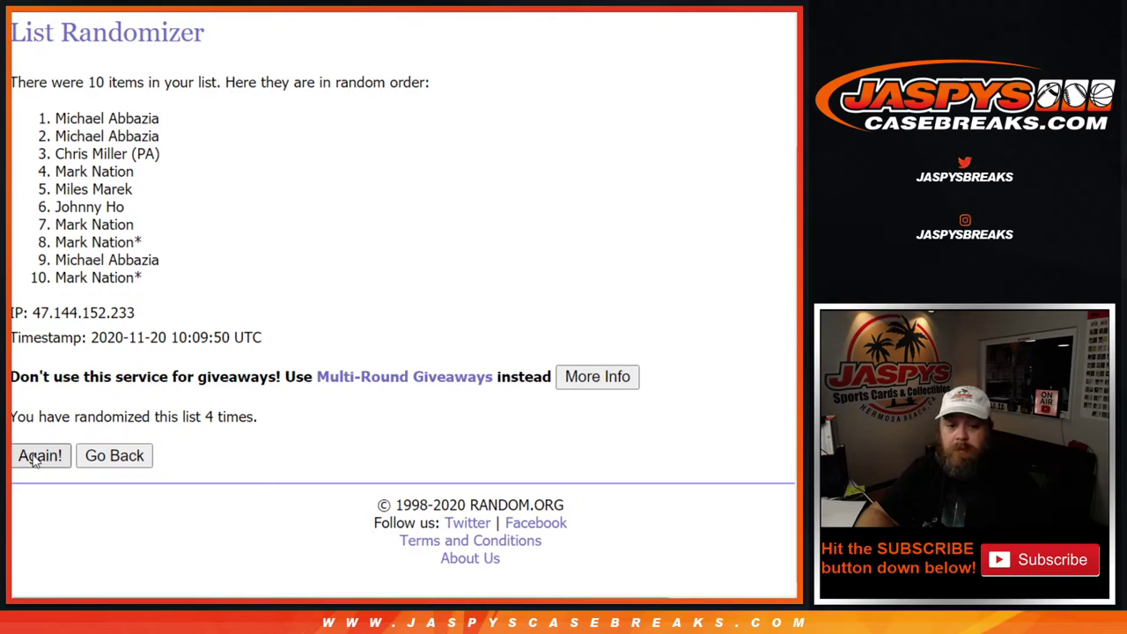
click(36, 460)
click(36, 460)
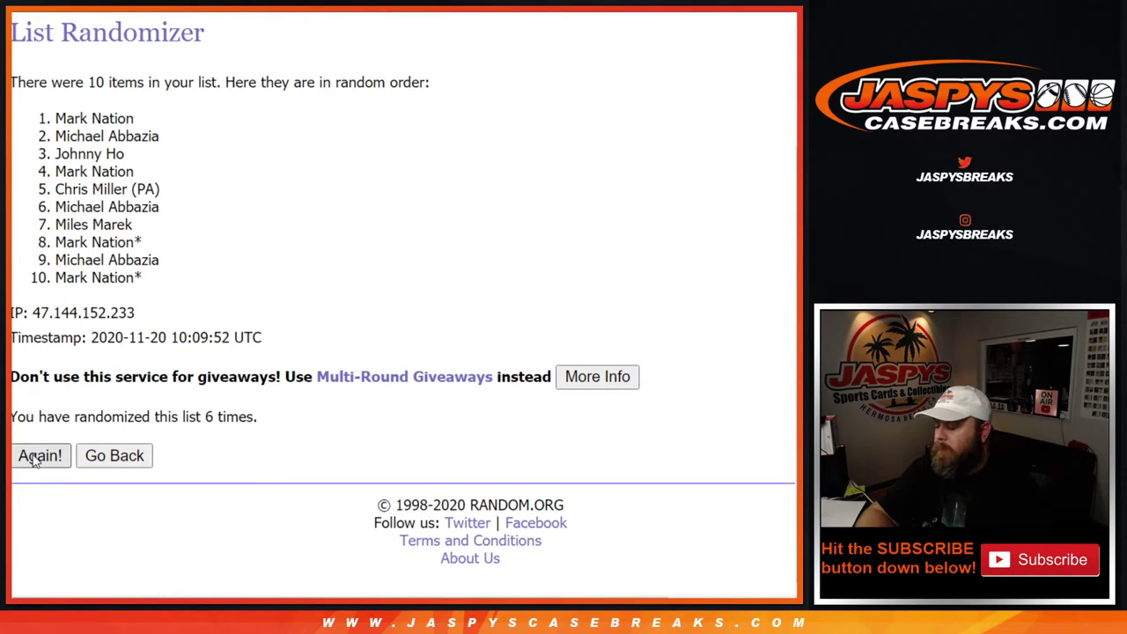
click(35, 460)
click(36, 460)
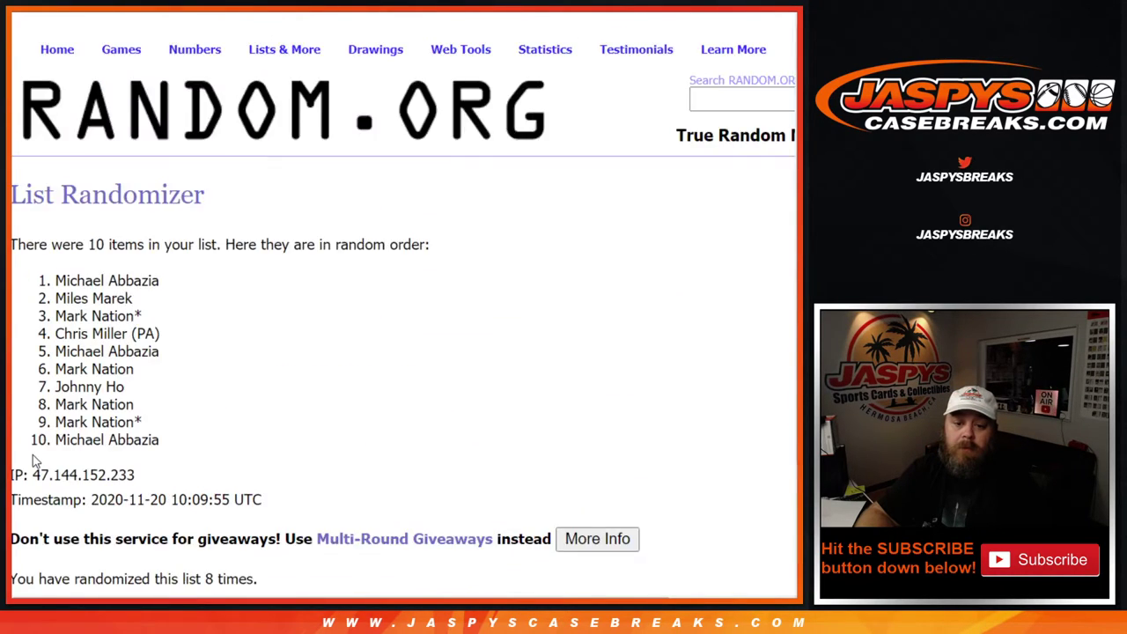
click(36, 460)
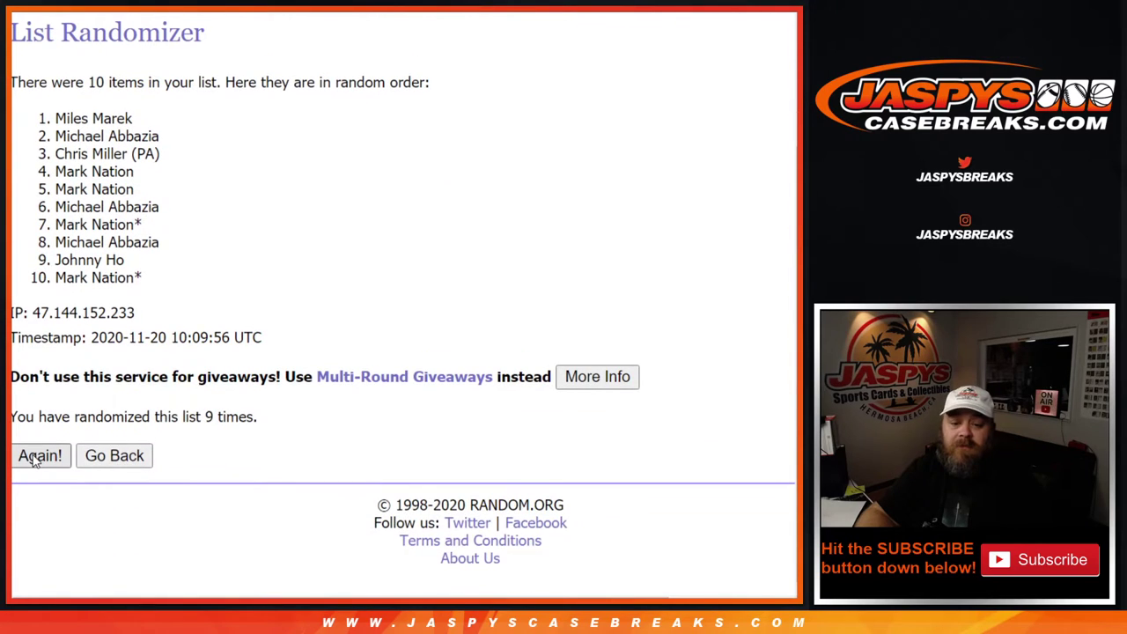
click(36, 459)
Step: Paste the ten shuffled names into cells A1:A10 and return to the double-five dice result
mouse_move(54, 280)
mouse_down()
mouse_move(93, 439)
mouse_move(144, 447)
mouse_up()
key(ctrl+c)
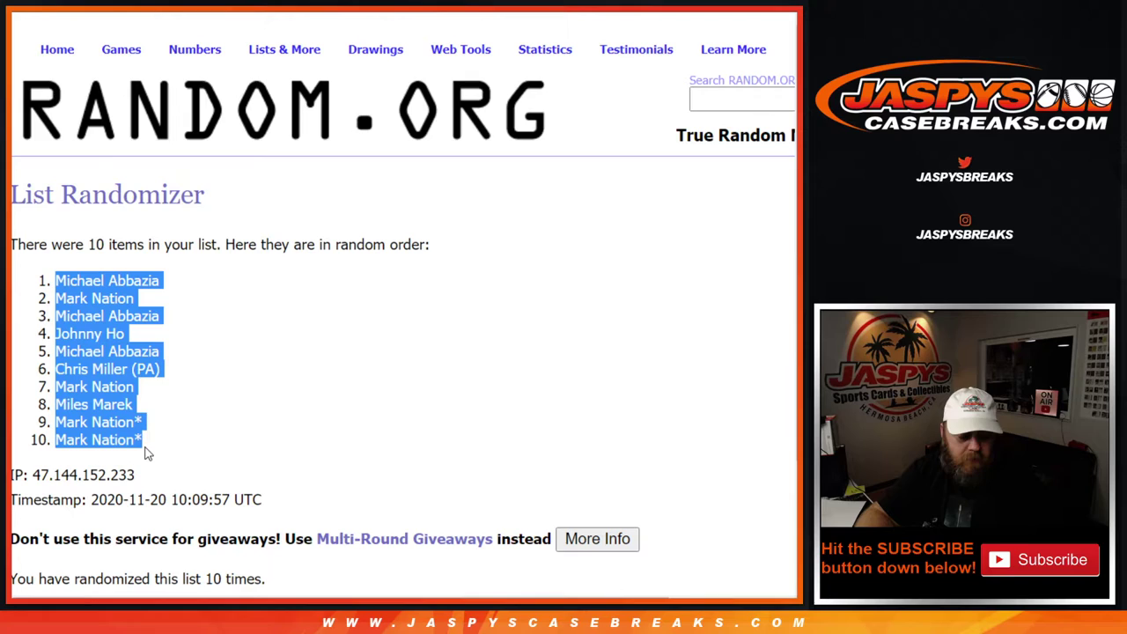
key(ctrl+Tab)
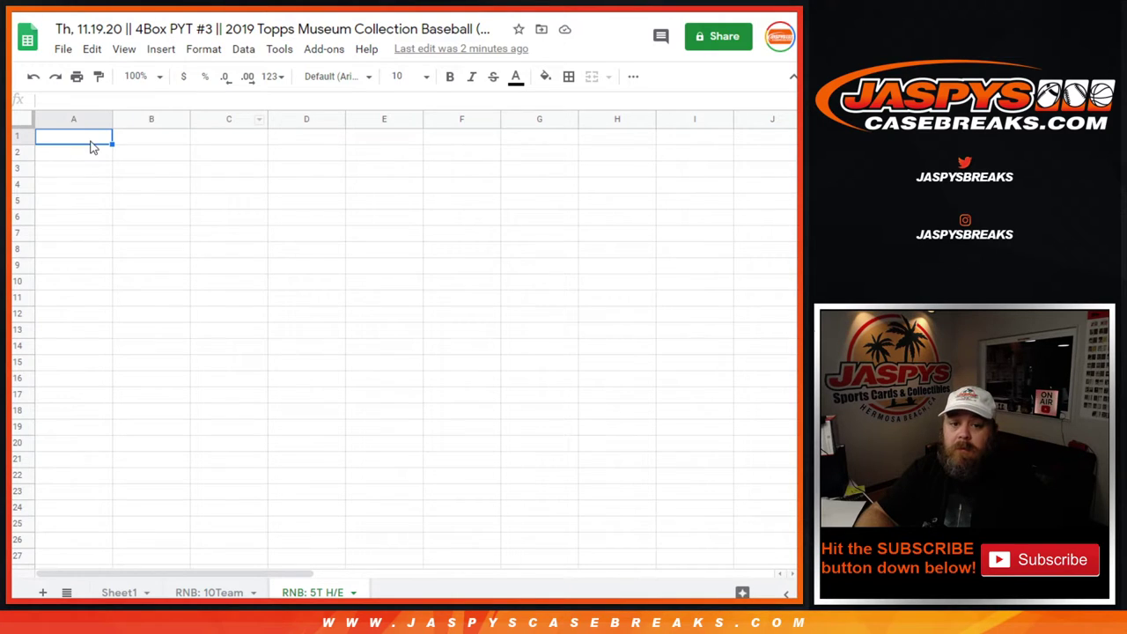
key(ctrl+v)
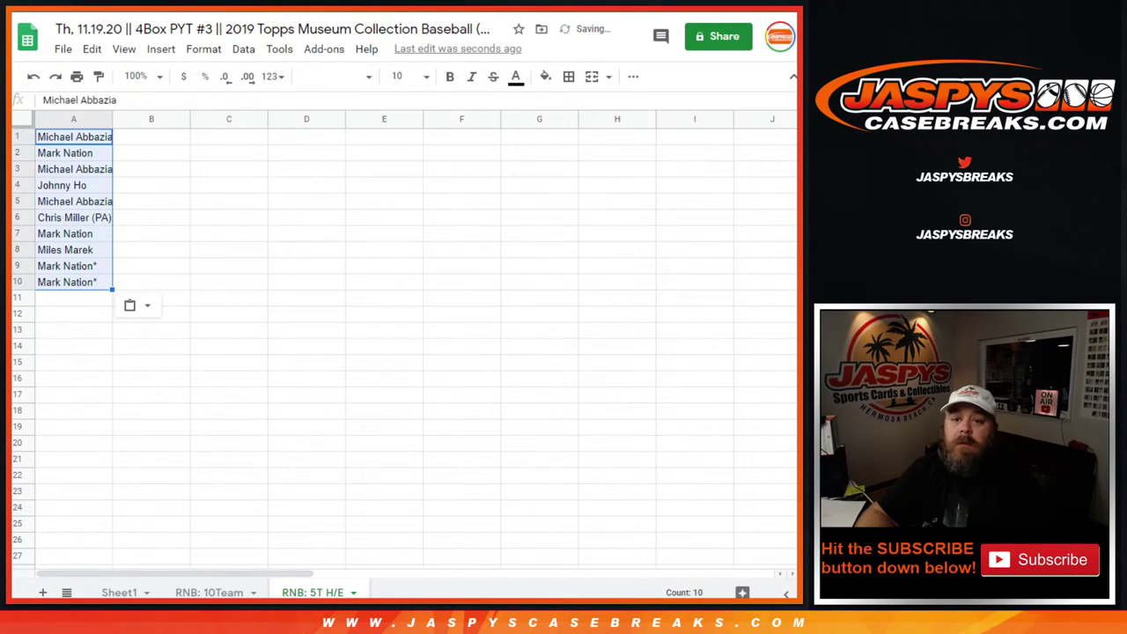
key(ctrl+Tab)
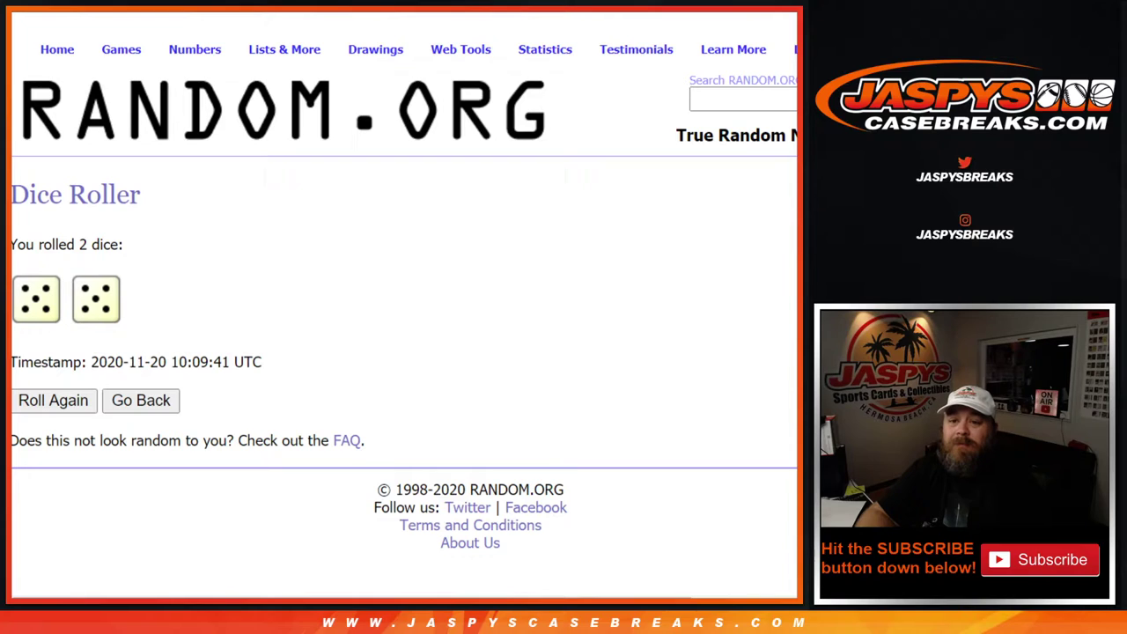
Step: Randomize the list of numbers 0 to 9 once
key(ctrl+Tab)
scroll(95, 420, down, 2)
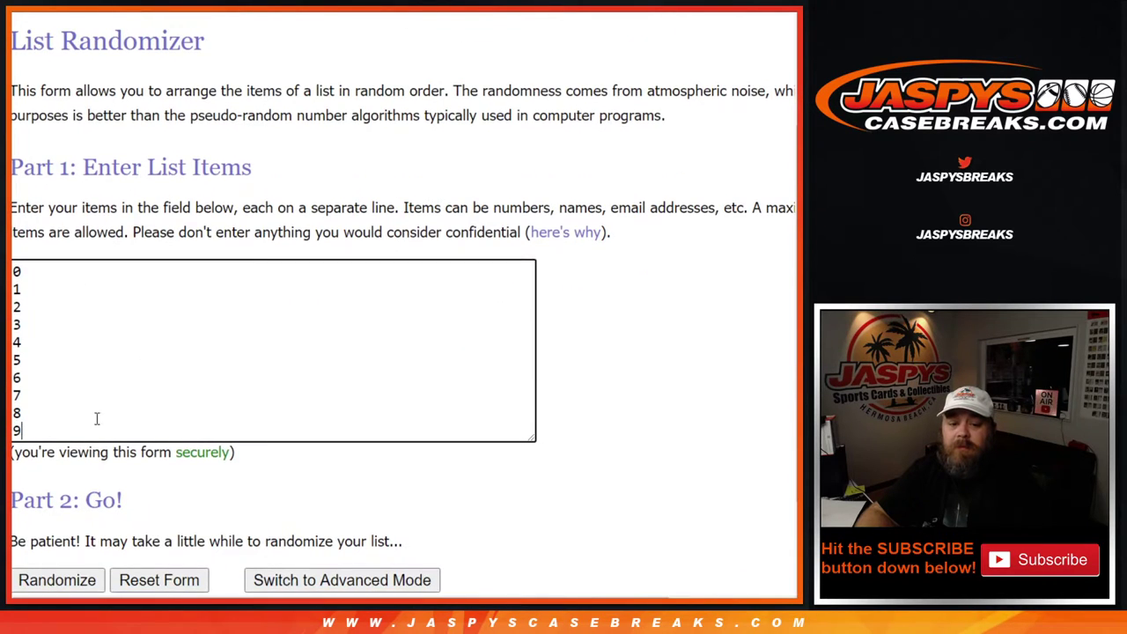
click(48, 584)
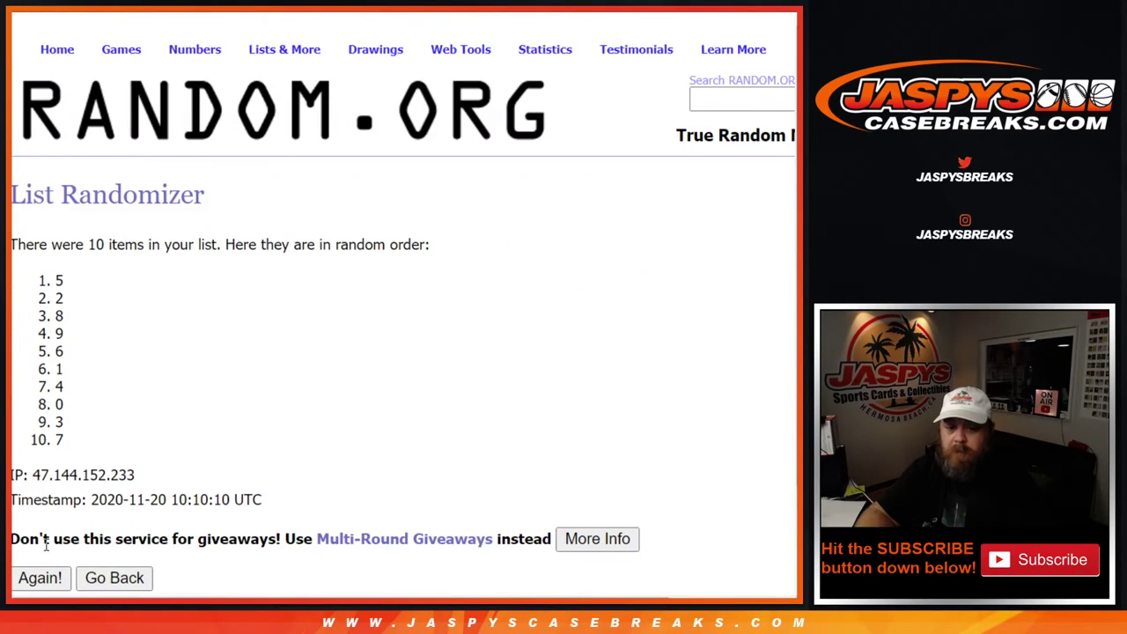
scroll(37, 533, down, 2)
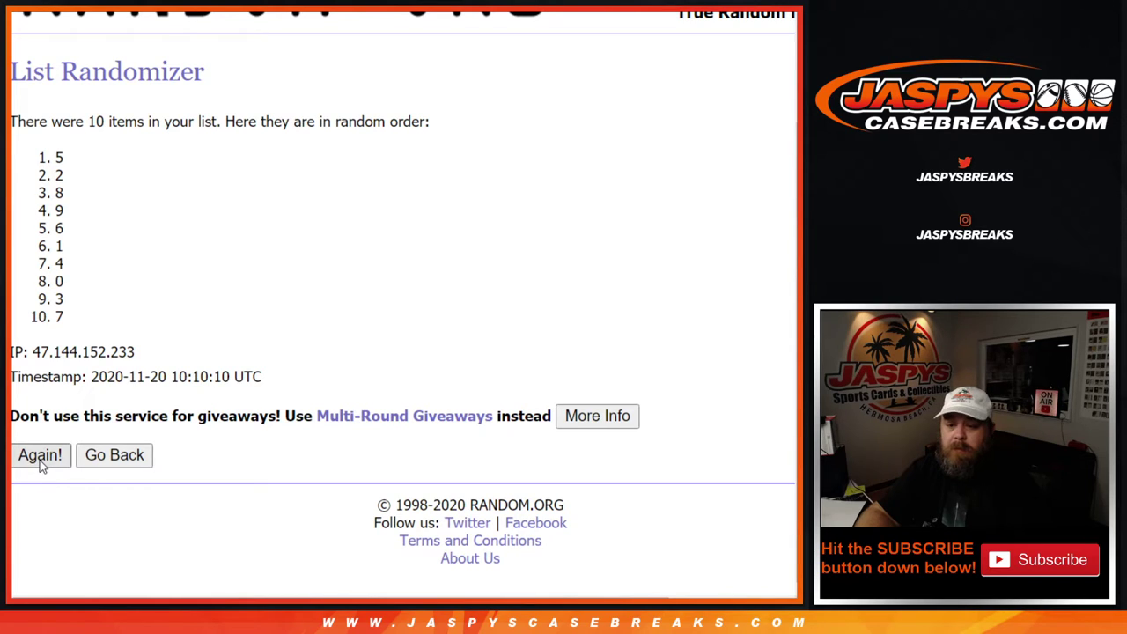
Step: Reshuffle the numbers nine more times to 1, 5, 8, 0, 7, 6, 4, 2, 9, 3 and select them
click(39, 455)
click(40, 463)
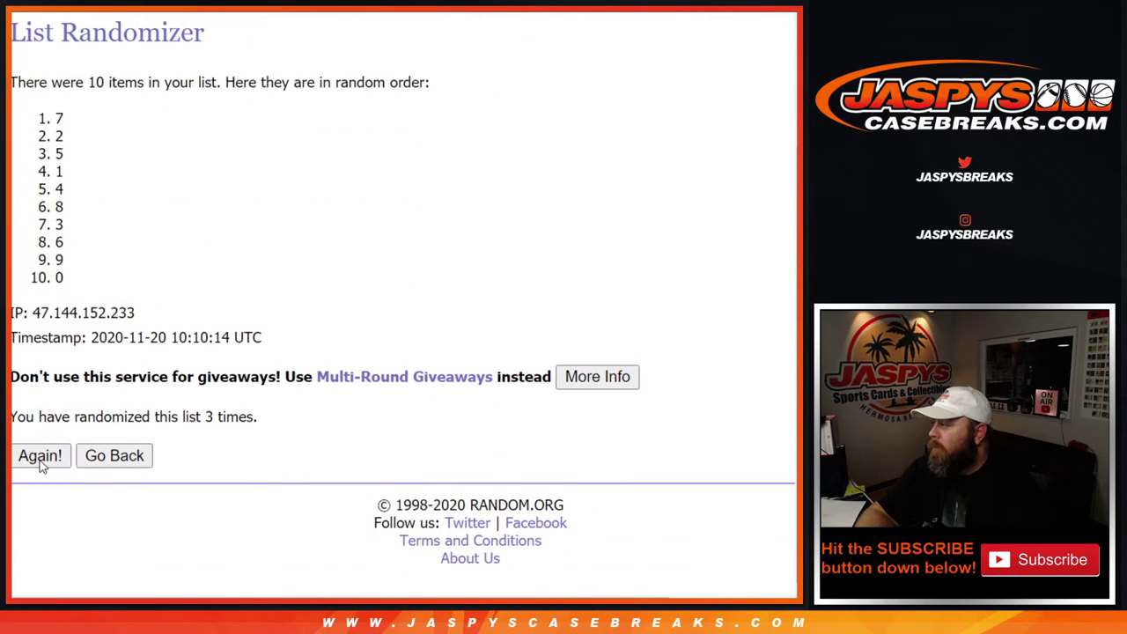
click(39, 463)
click(40, 462)
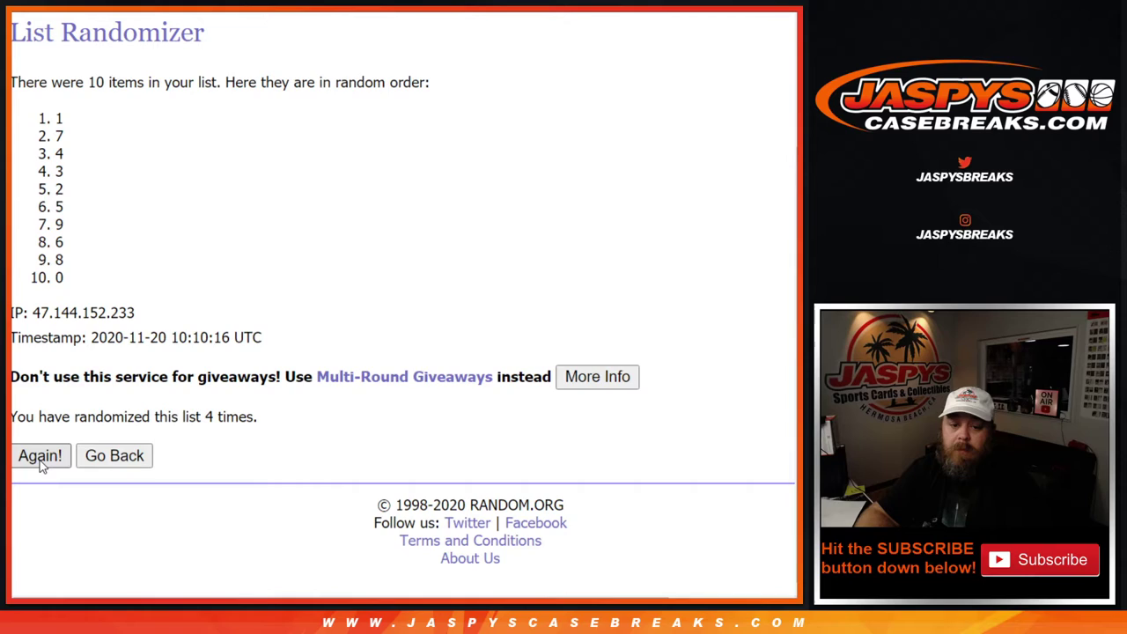
click(40, 462)
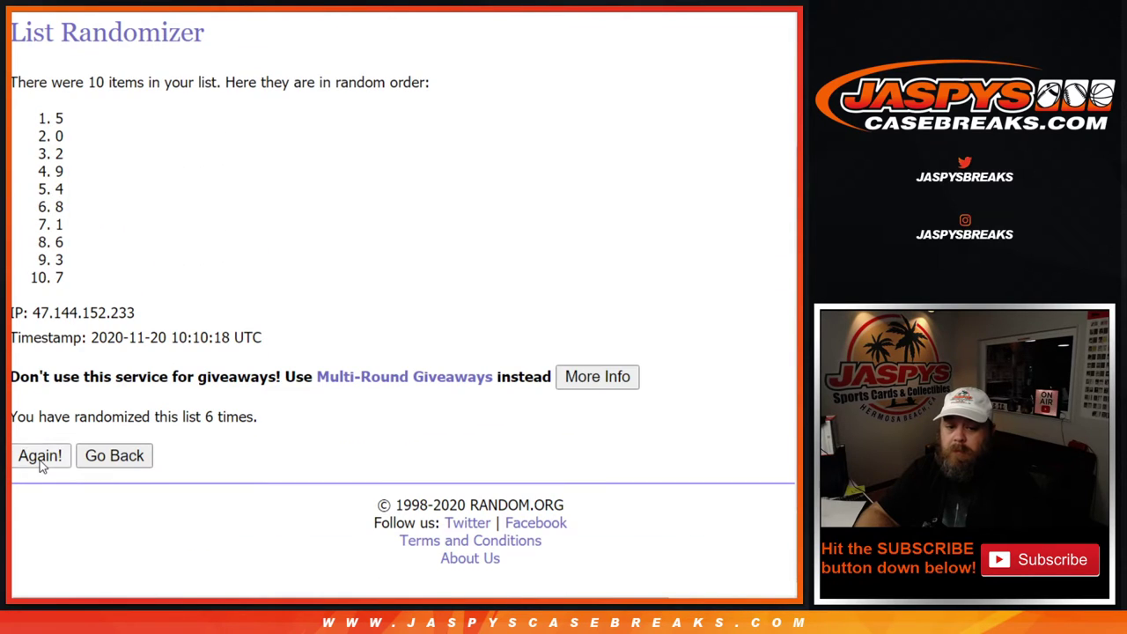
click(39, 462)
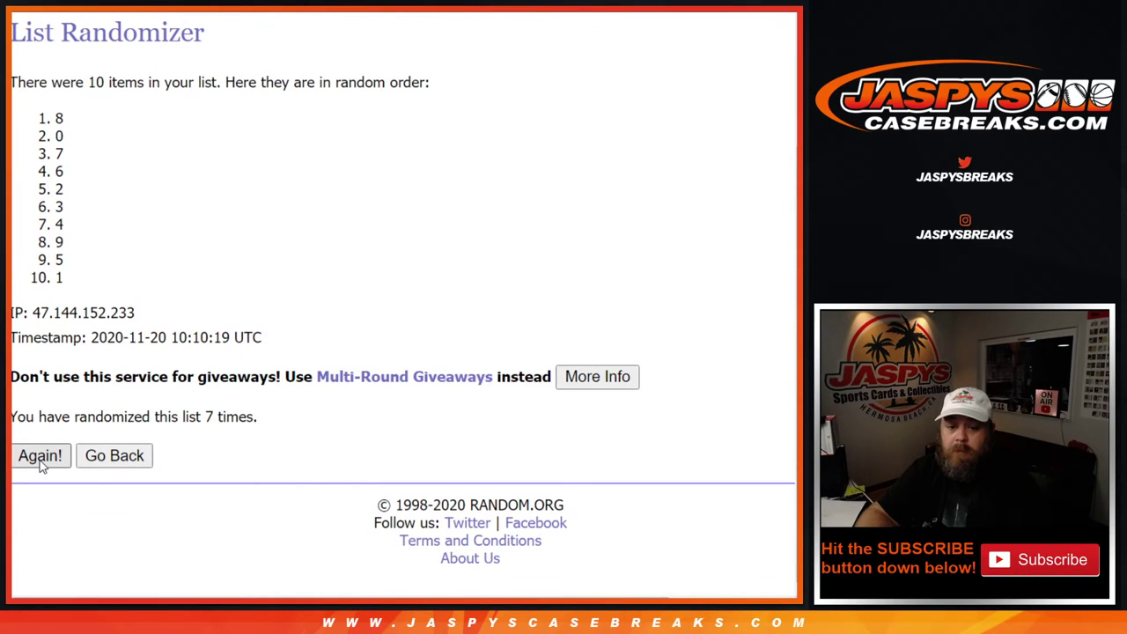
click(40, 462)
click(39, 462)
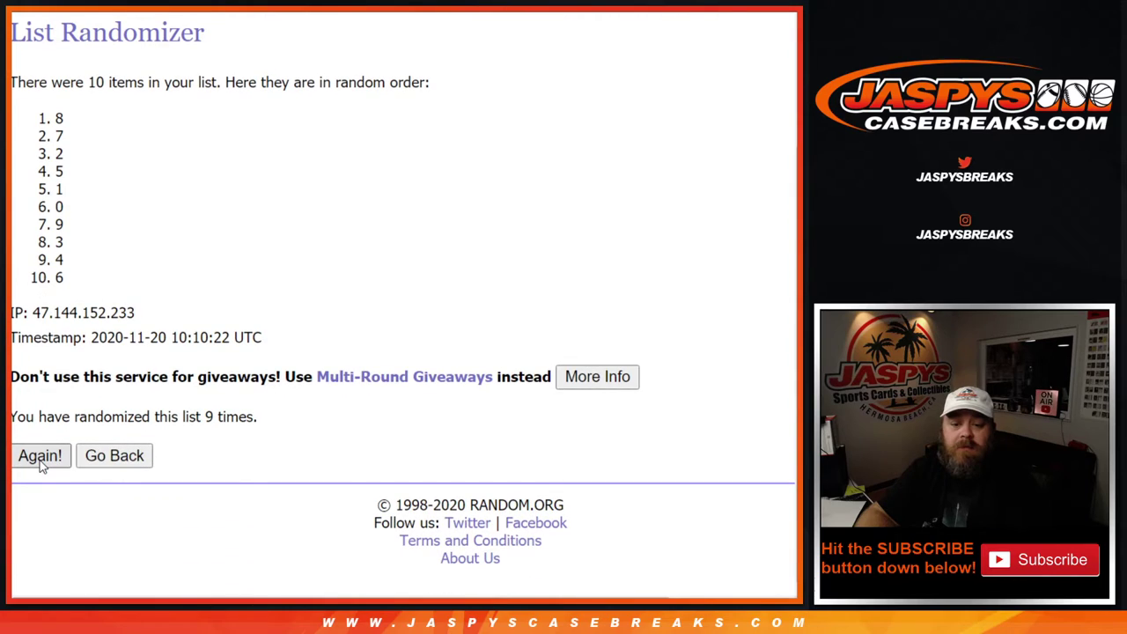
click(39, 463)
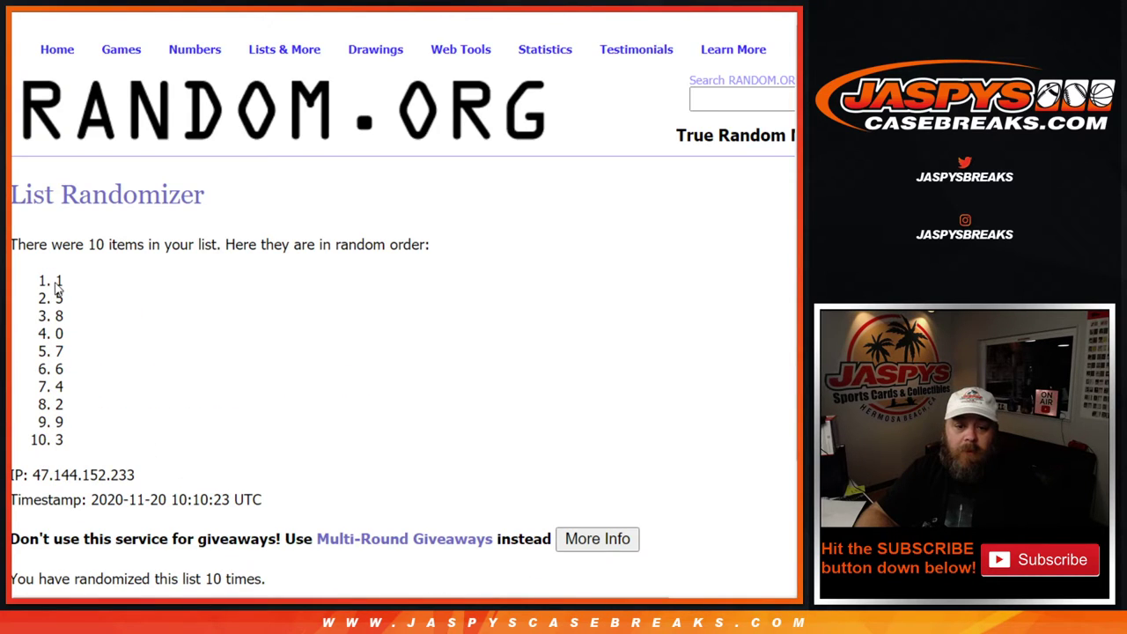
drag(57, 277, 74, 440)
key(ctrl+c)
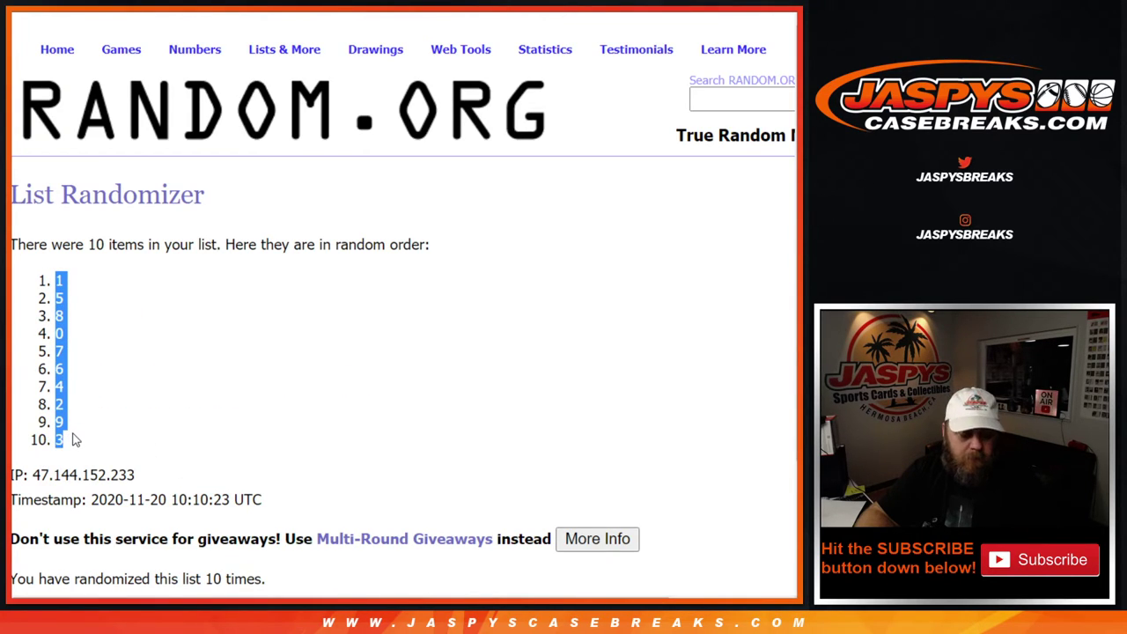
Step: Paste the shuffled numbers into column B starting at B1, beside the names
key(ctrl+Tab)
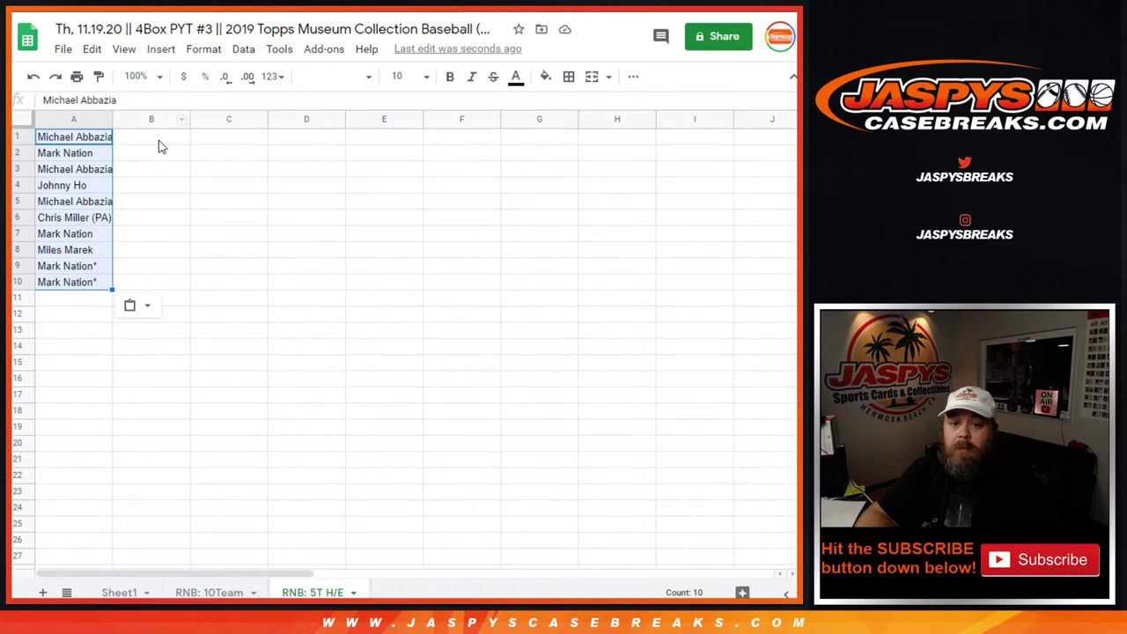
click(160, 146)
key(ctrl+v)
Step: Make the whole sheet bold 14-point Arial and auto-fit columns A and B
key(ctrl+a)
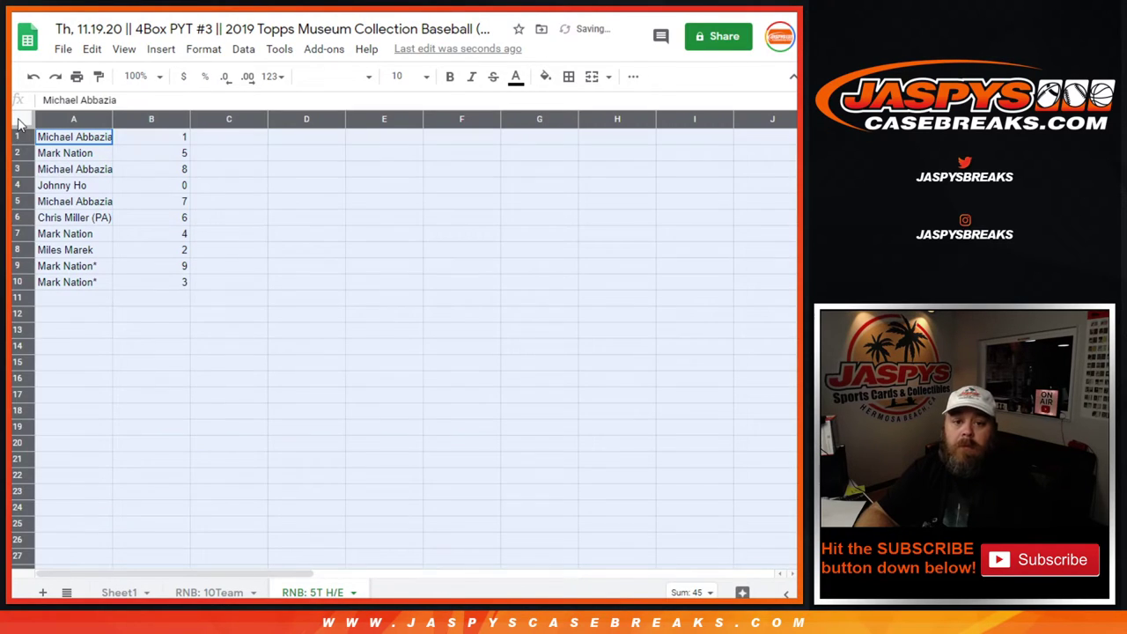
click(357, 79)
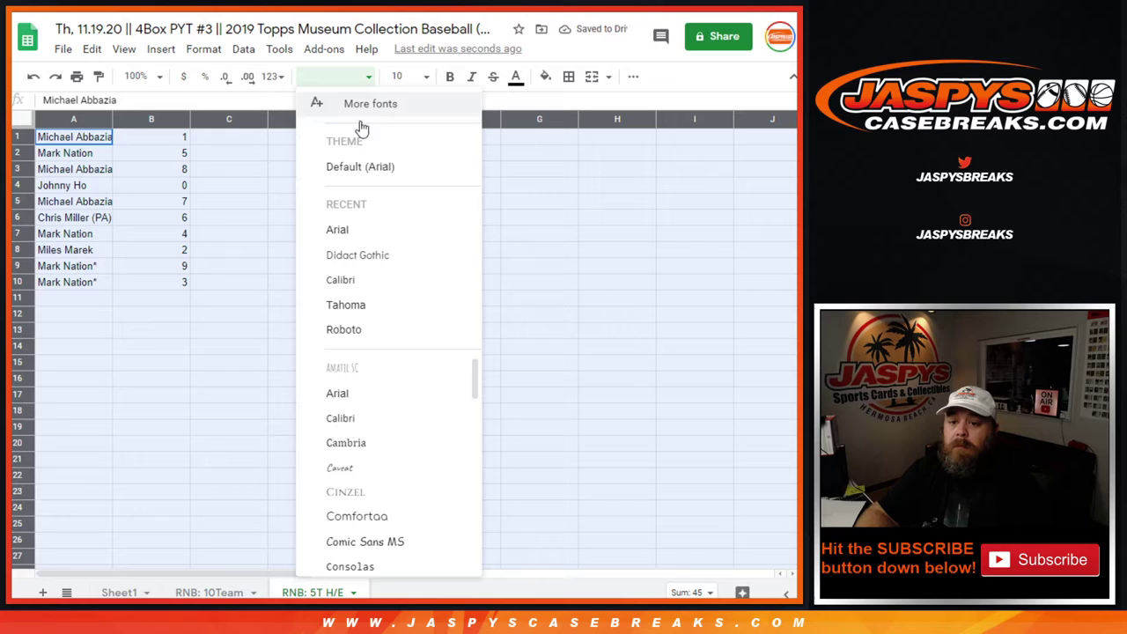
click(353, 166)
click(421, 77)
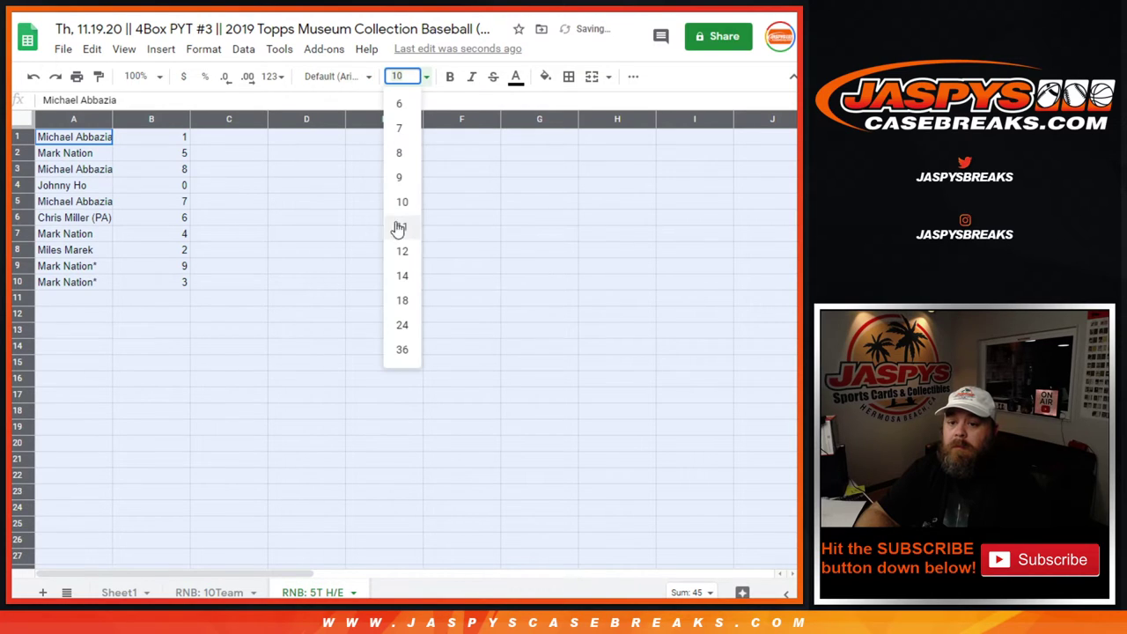
click(402, 275)
click(450, 78)
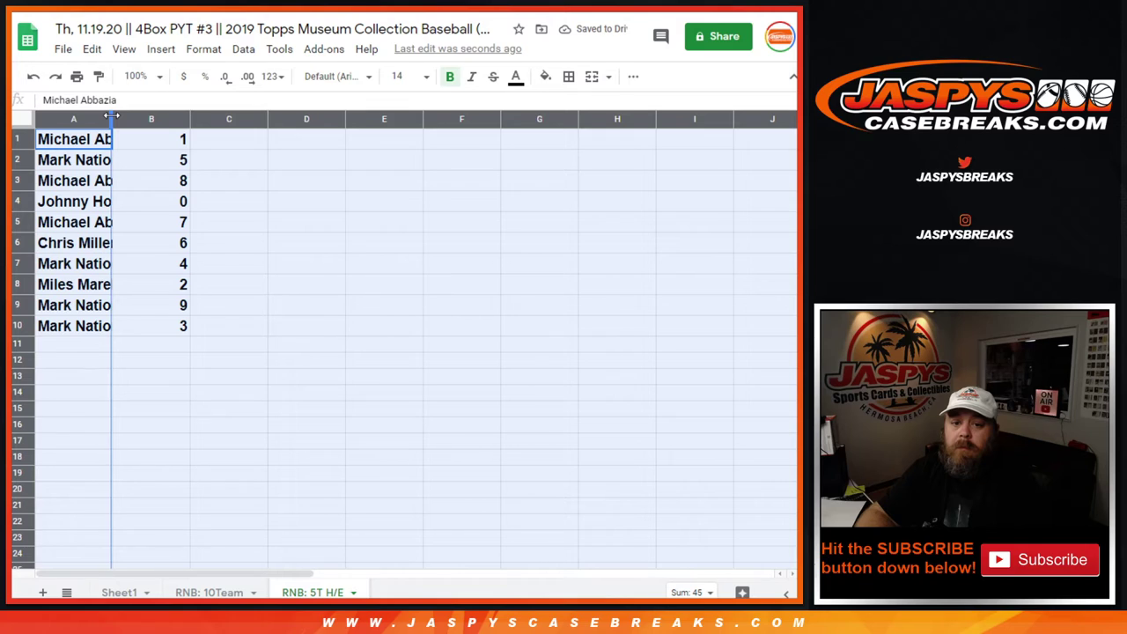
double_click(115, 120)
drag(132, 139, 160, 332)
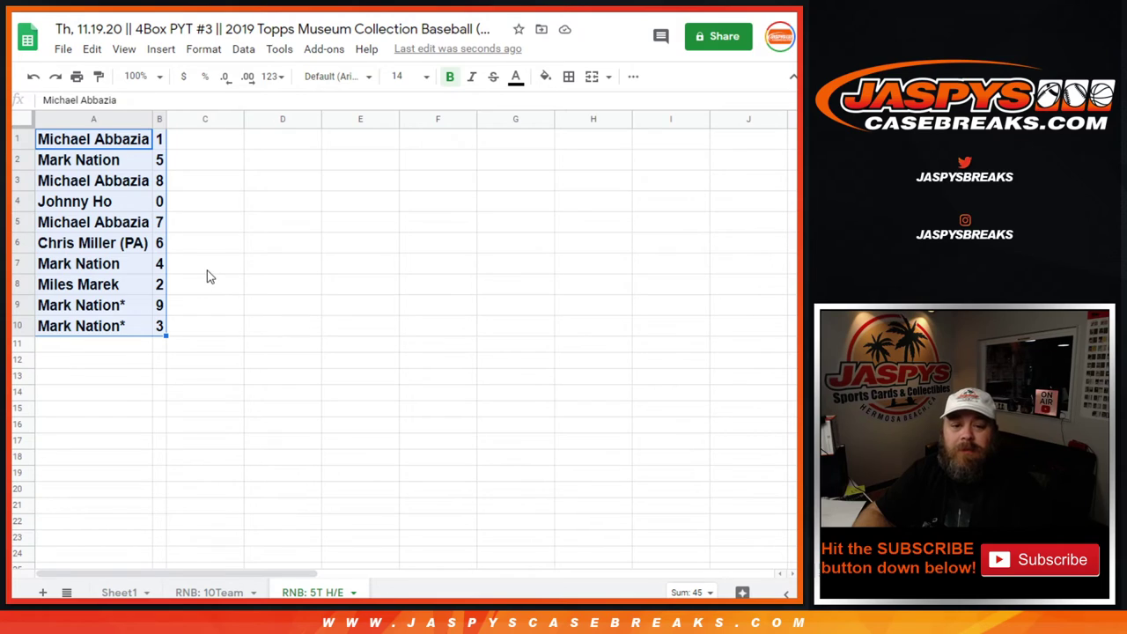
Step: Sort the sheet A→Z by column B so the numbers run 0 to 9
click(159, 119)
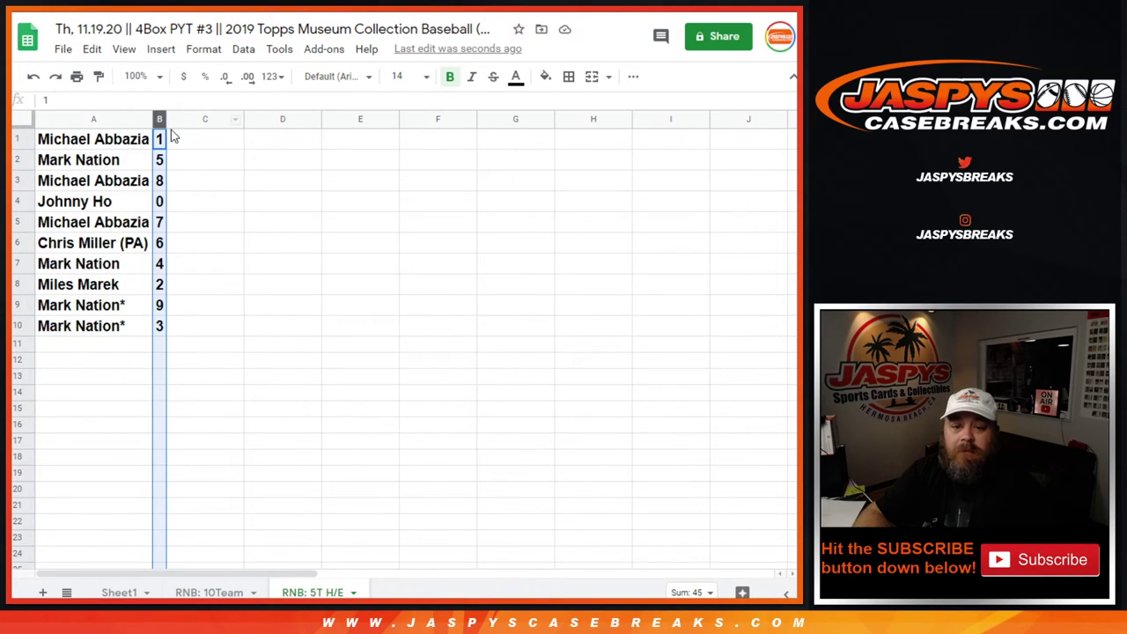
right_click(160, 119)
click(263, 407)
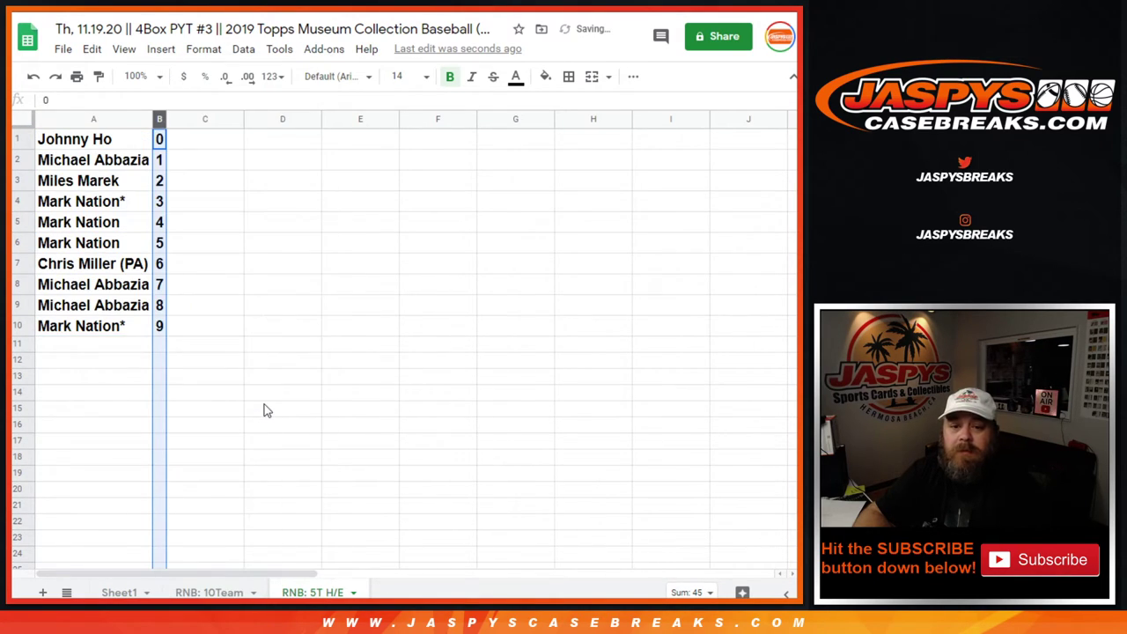
Step: Put all borders around every cell of A1:B10
click(245, 248)
mouse_move(104, 143)
mouse_down()
mouse_move(124, 162)
mouse_move(158, 342)
mouse_move(161, 330)
mouse_up()
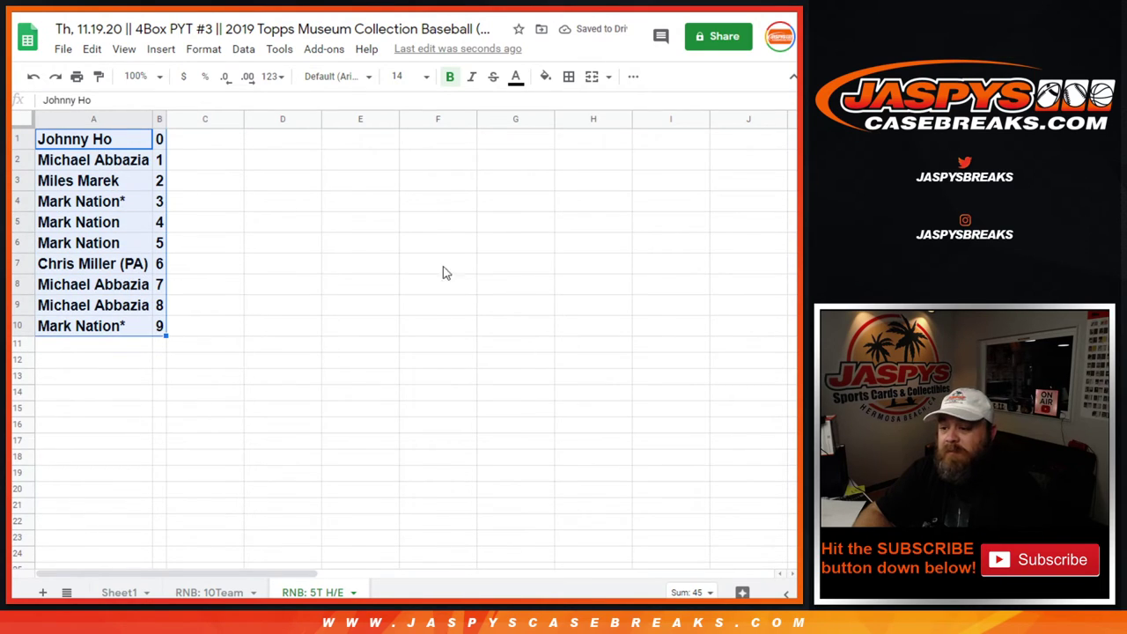
click(580, 78)
click(573, 108)
click(462, 199)
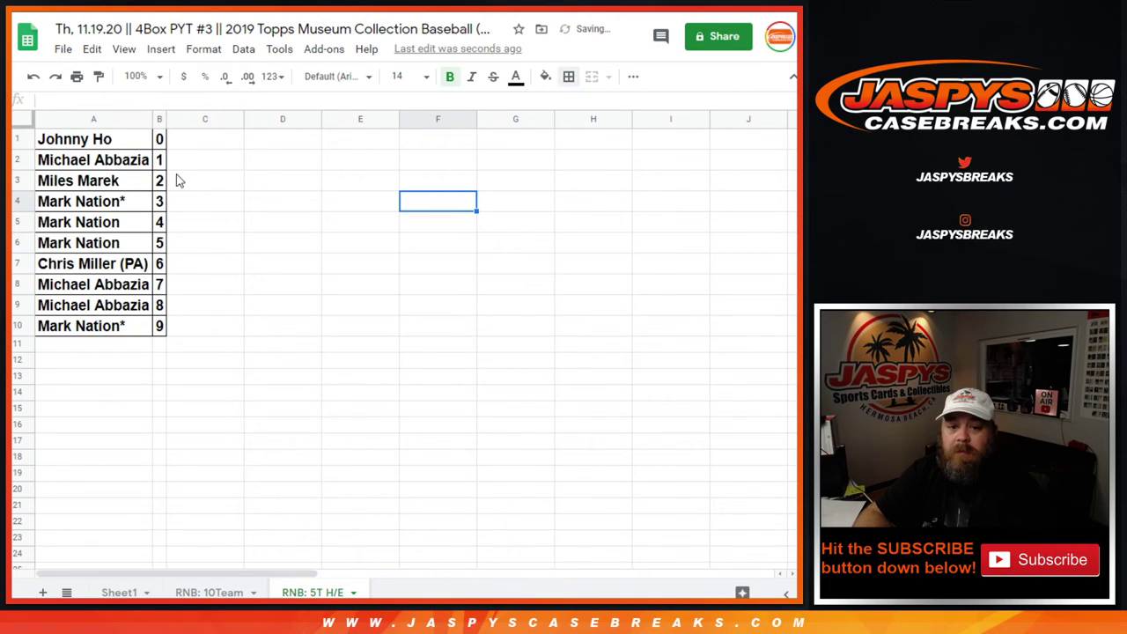
click(61, 50)
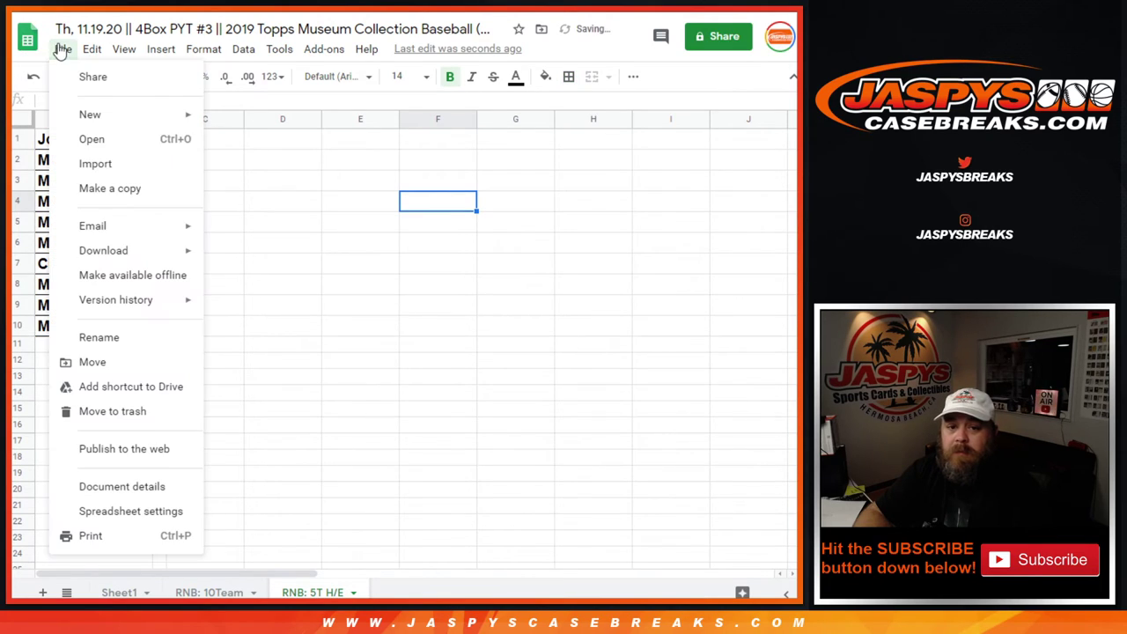
Step: Print the sheet to the Samsung M2020 with the sheet name added to the headers
click(91, 536)
click(649, 416)
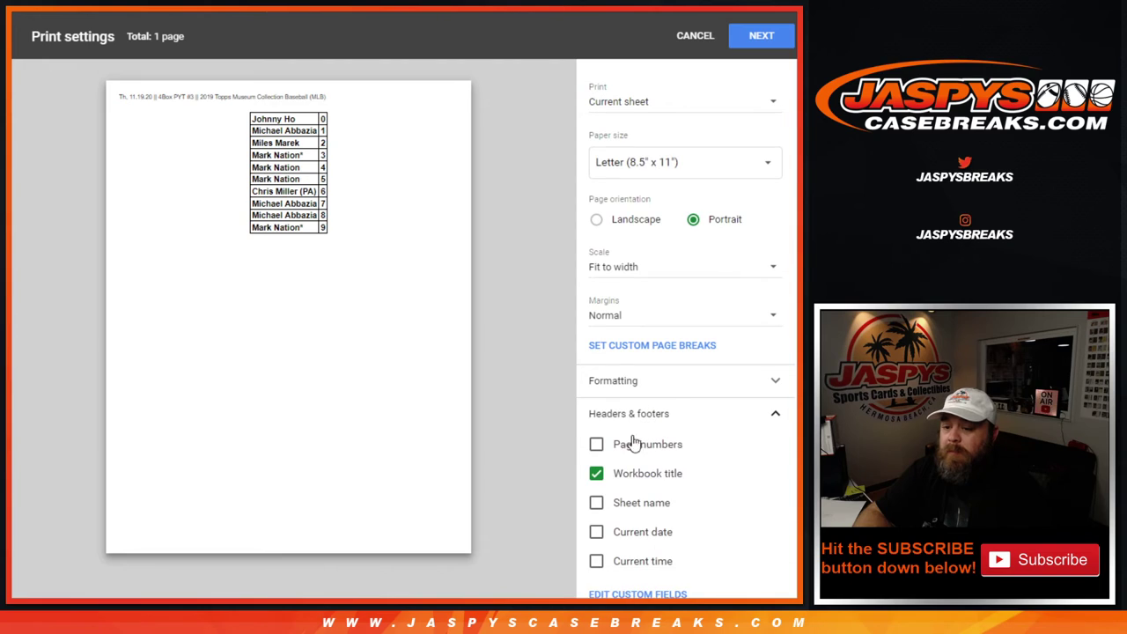
click(596, 503)
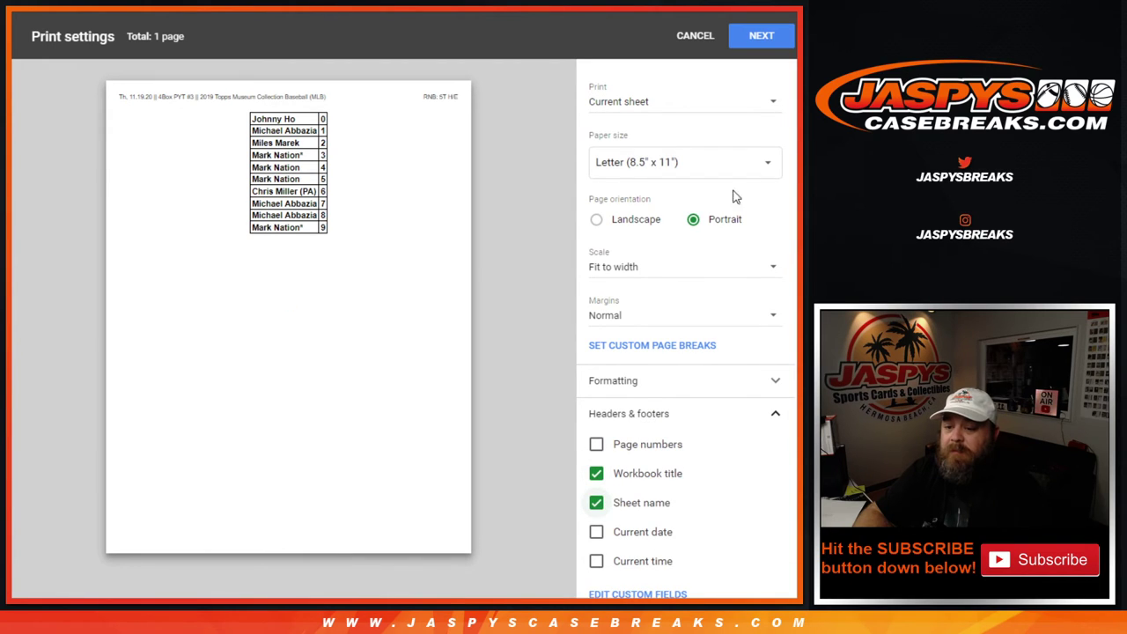
click(762, 37)
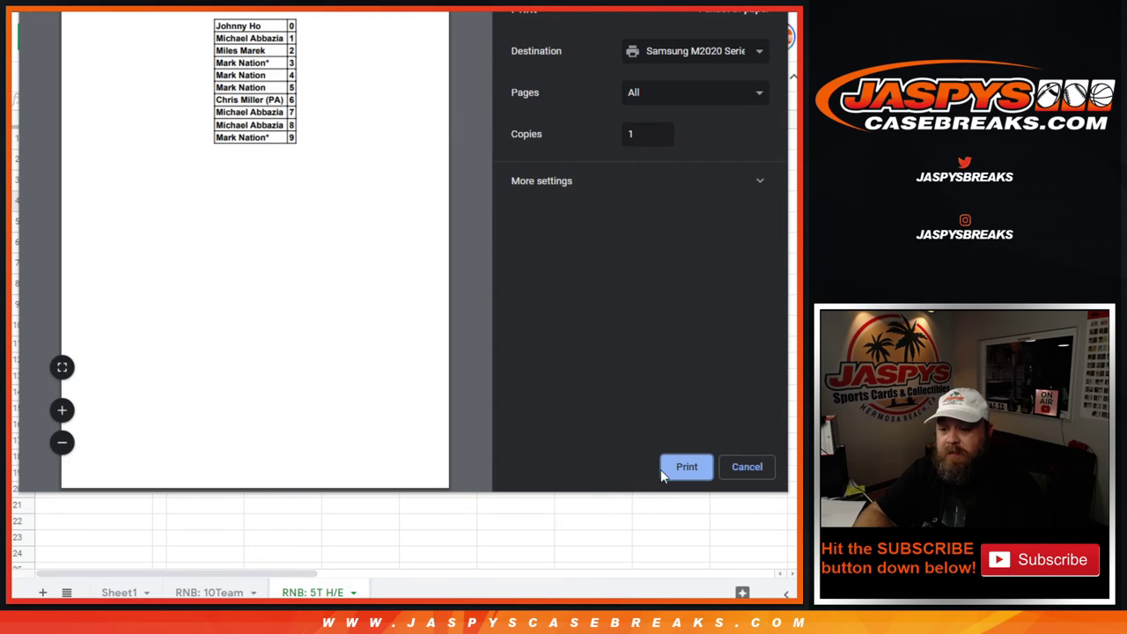
click(664, 471)
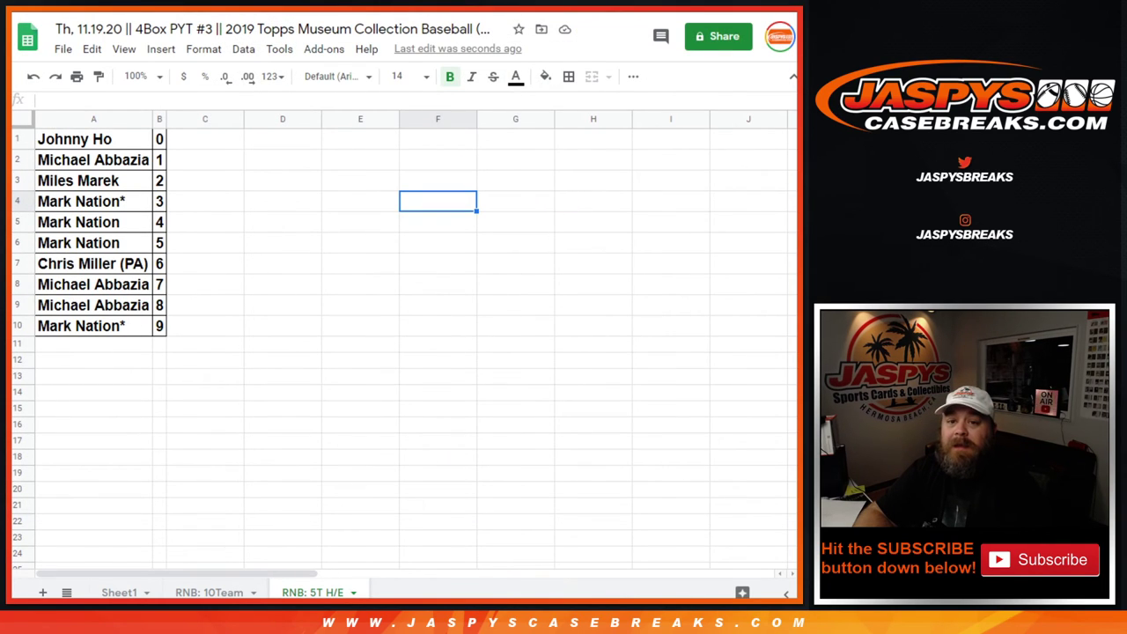
Step: Return to the Jaspys High End 5 Team RNB page and review its ANGELS–BLUE JAYS team list
key(ctrl+Tab)
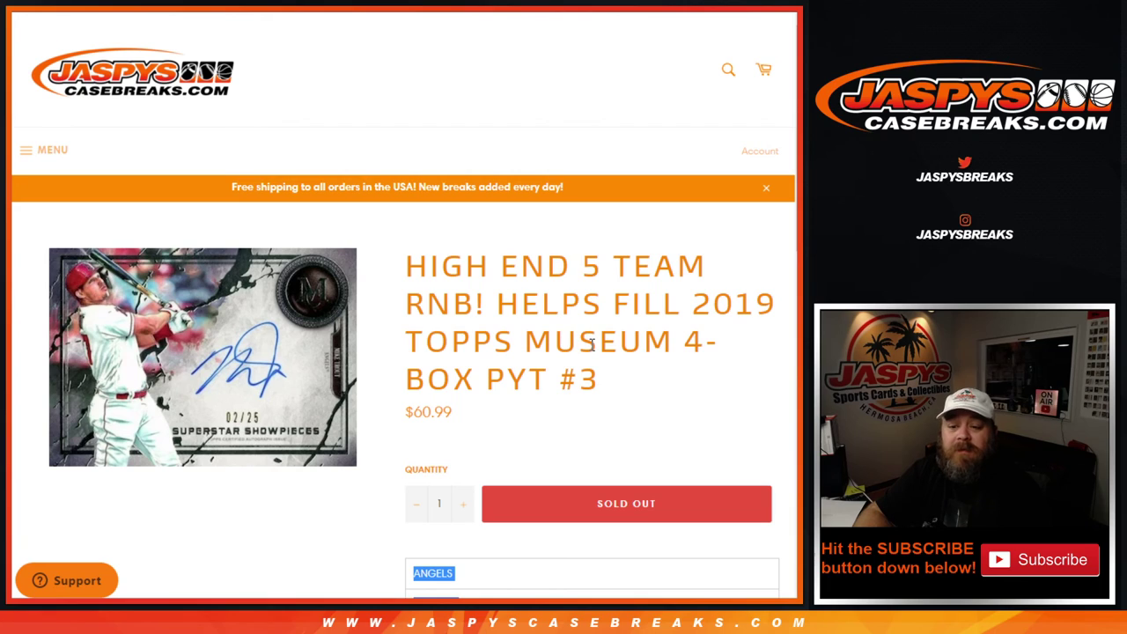
scroll(590, 348, down, 3)
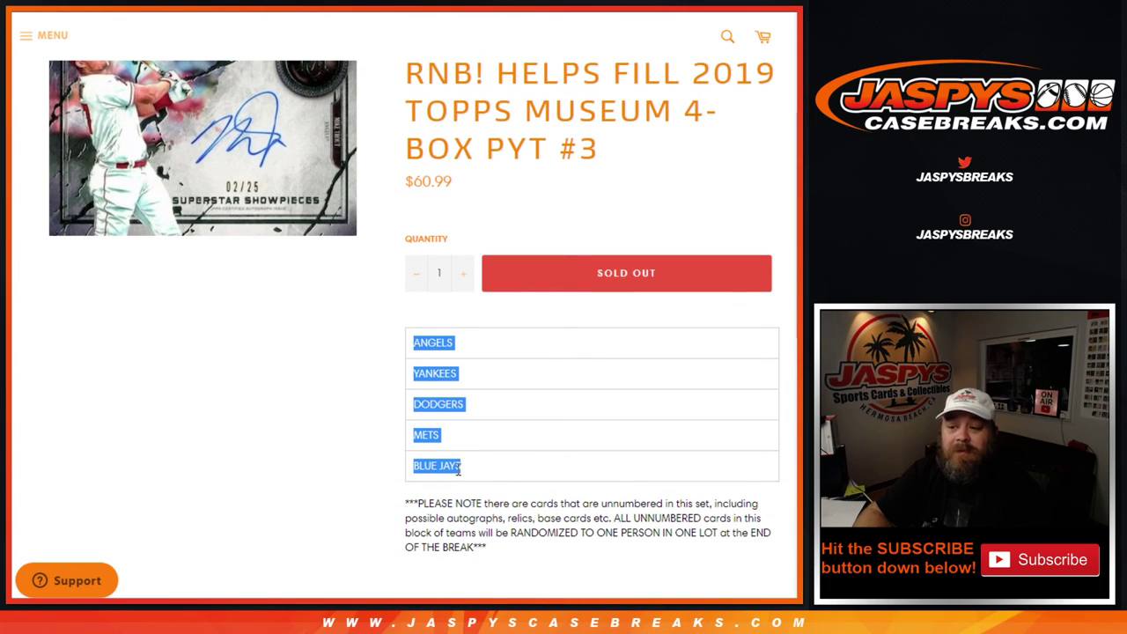
scroll(161, 50, up, 3)
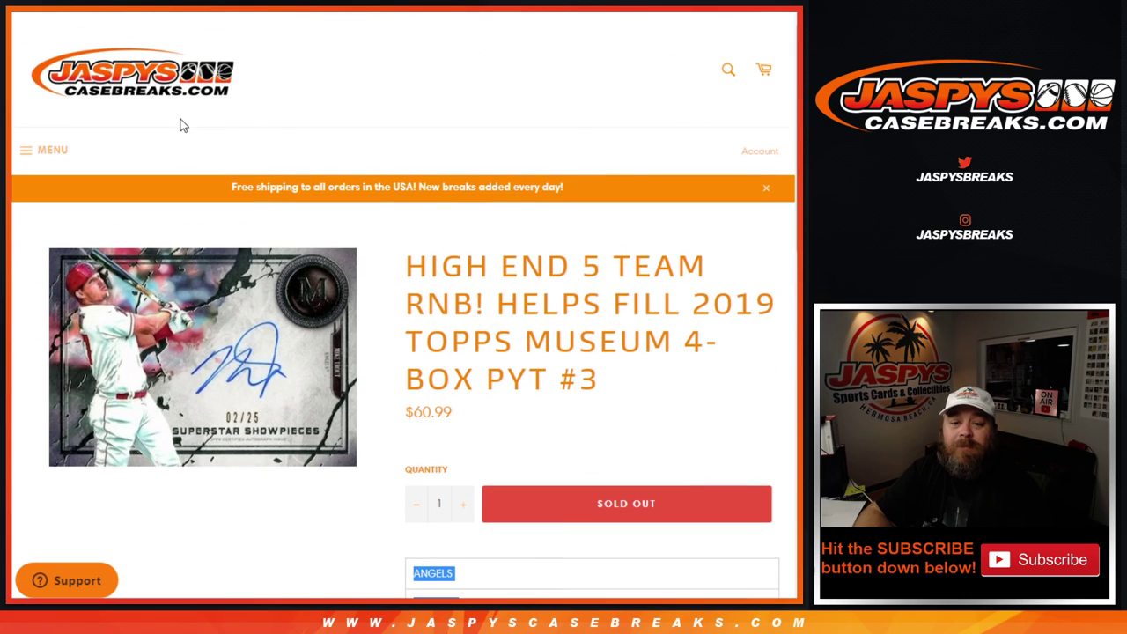